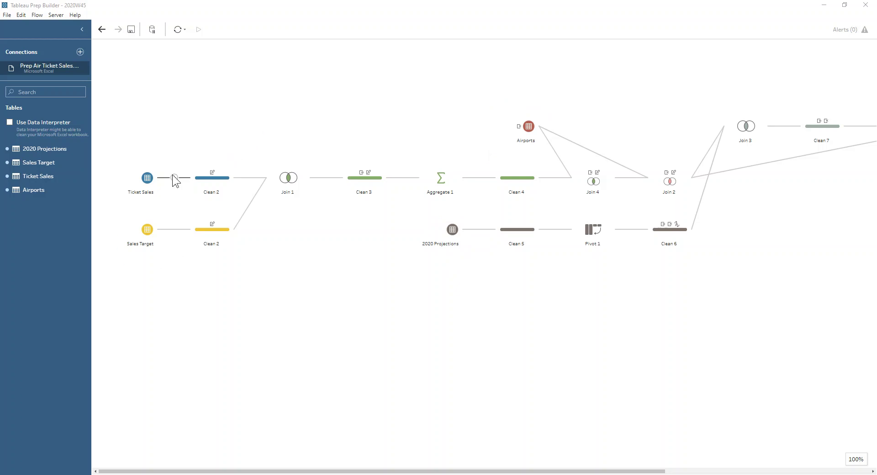
- Check the Ticket Sales Clean 2 profile, then the Sales Target Clean 2 with Value renamed Target
{"action": "left_click", "coordinate": [204, 187]}
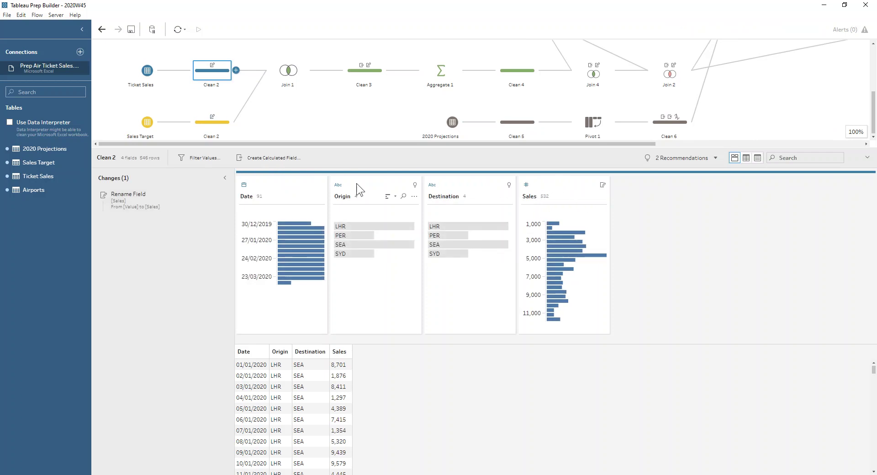
{"action": "left_click", "coordinate": [215, 128]}
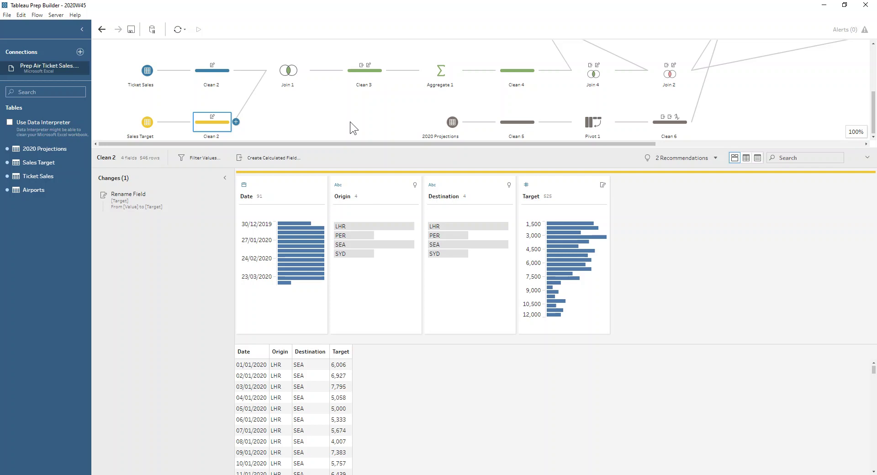
- Review Join 1's inner join on Origin, Date and Destination (546 rows), then show Clean 3
{"action": "left_click", "coordinate": [278, 74]}
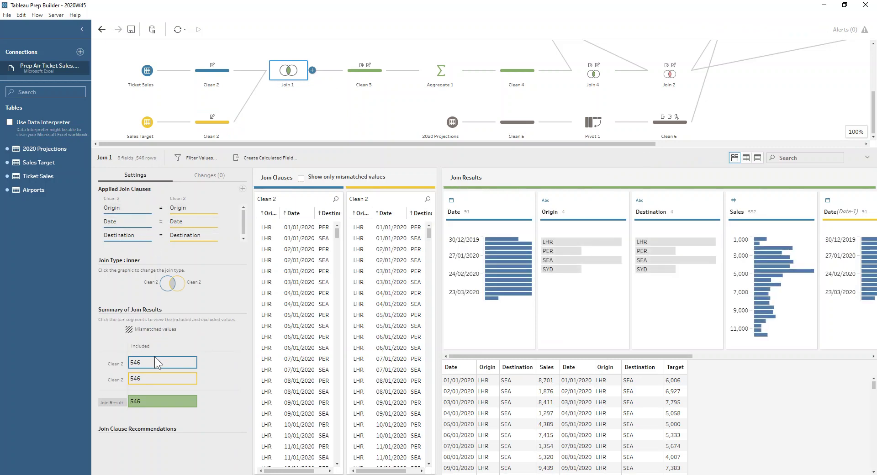
{"action": "mouse_move", "coordinate": [155, 375]}
{"action": "left_click", "coordinate": [380, 70]}
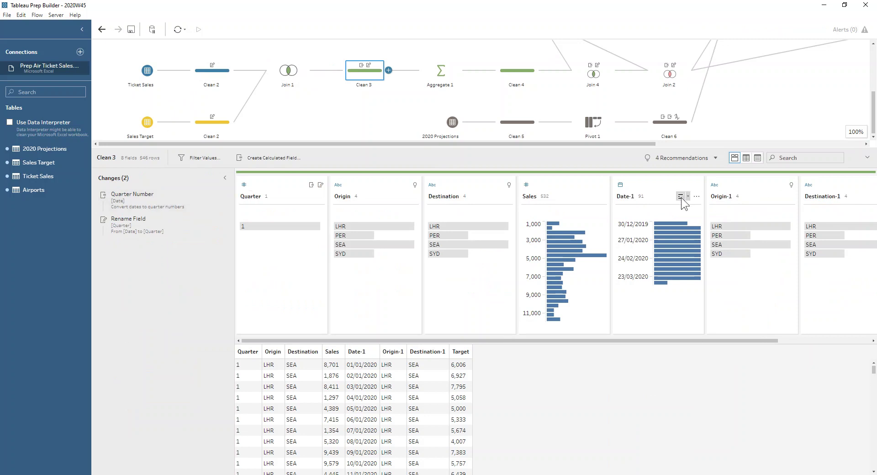
- Inspect Date-1's Convert Dates > Quarter Number option, then bring up Aggregate 1's groupings and sums
{"action": "left_click", "coordinate": [695, 196]}
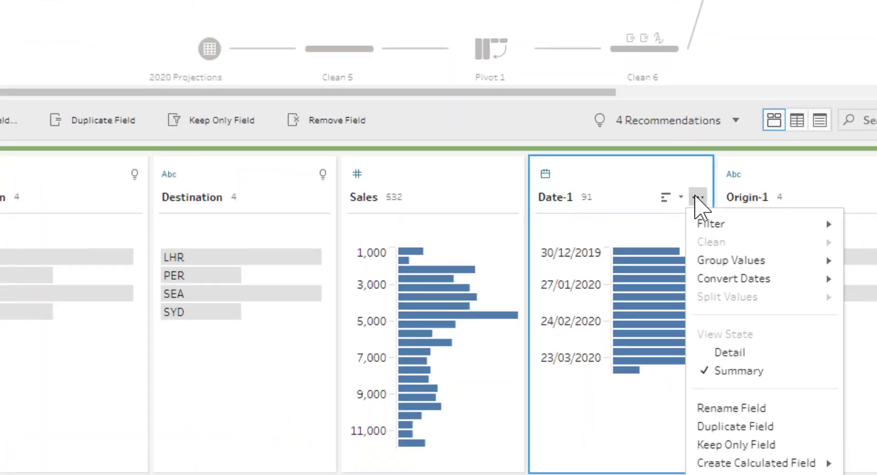
{"action": "mouse_move", "coordinate": [687, 281]}
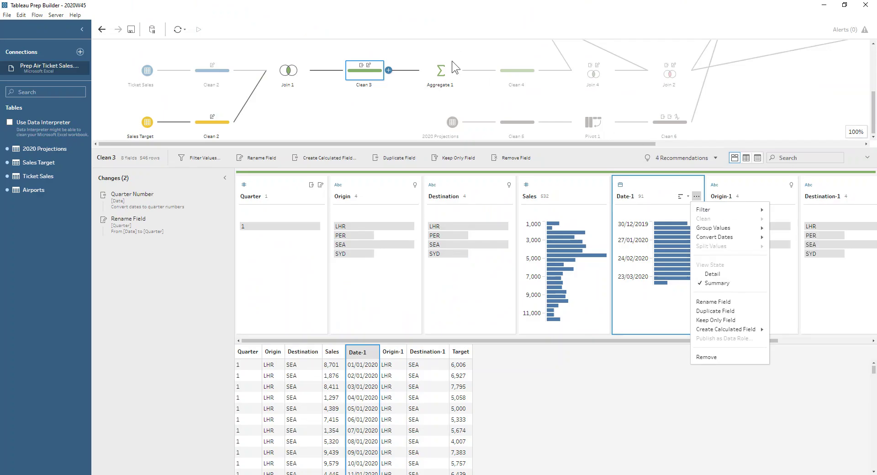
{"action": "left_click", "coordinate": [447, 66]}
{"action": "left_click", "coordinate": [447, 65]}
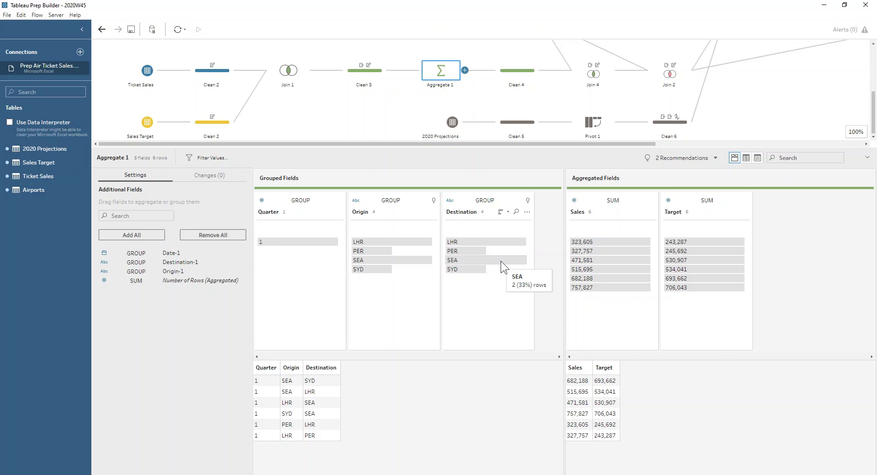
- Step through 2020 Projections and Clean 5 to Pivot 1's columns-to-rows pivot of change % columns
{"action": "left_click", "coordinate": [454, 120]}
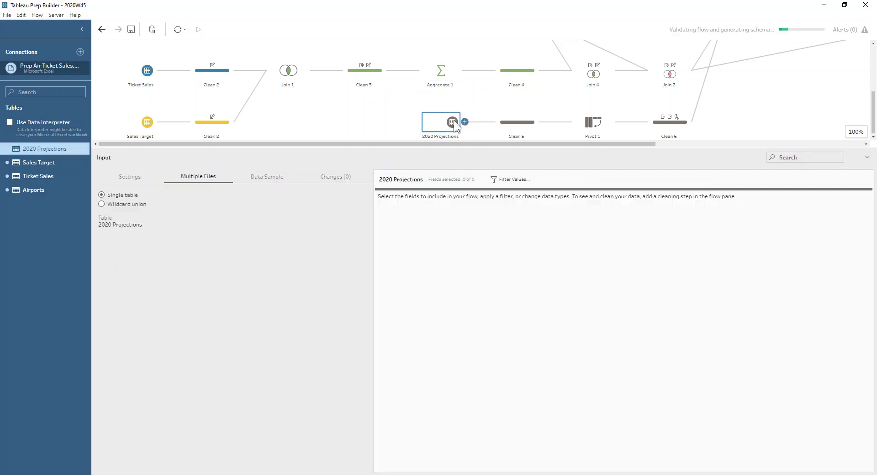
{"action": "left_click", "coordinate": [507, 123]}
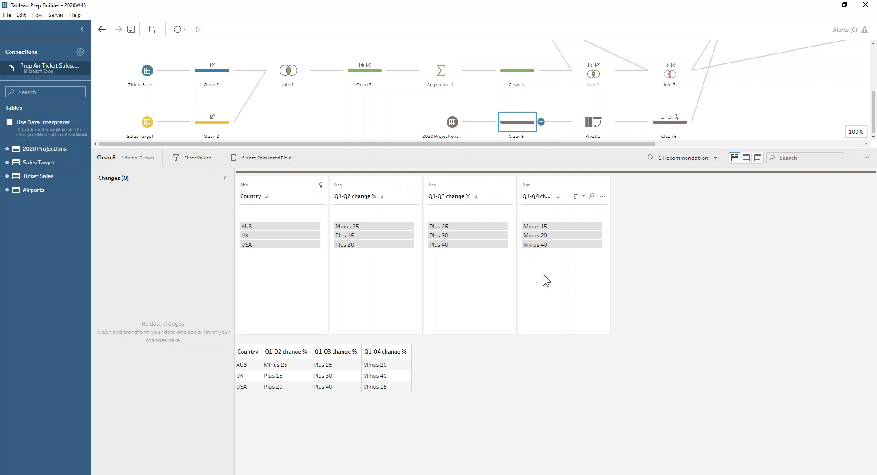
{"action": "left_click", "coordinate": [601, 116]}
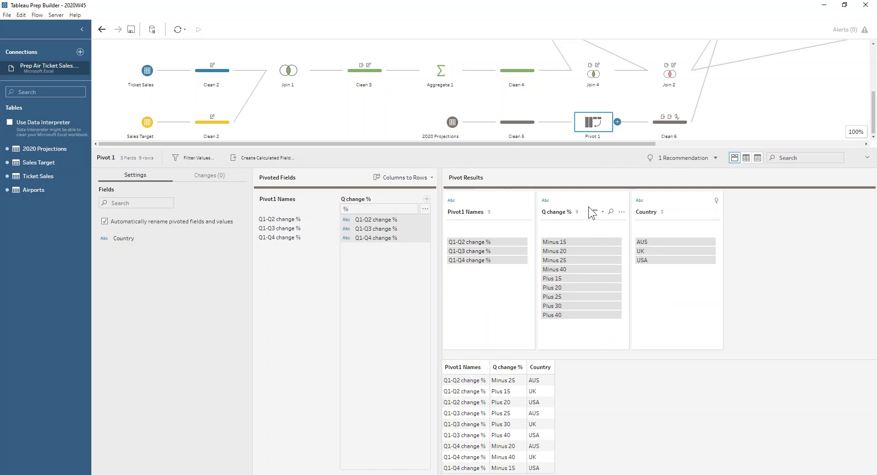
- In Clean 6, re-save the Q change % calculation and preview its type change and /100 conversion
{"action": "left_click", "coordinate": [661, 121]}
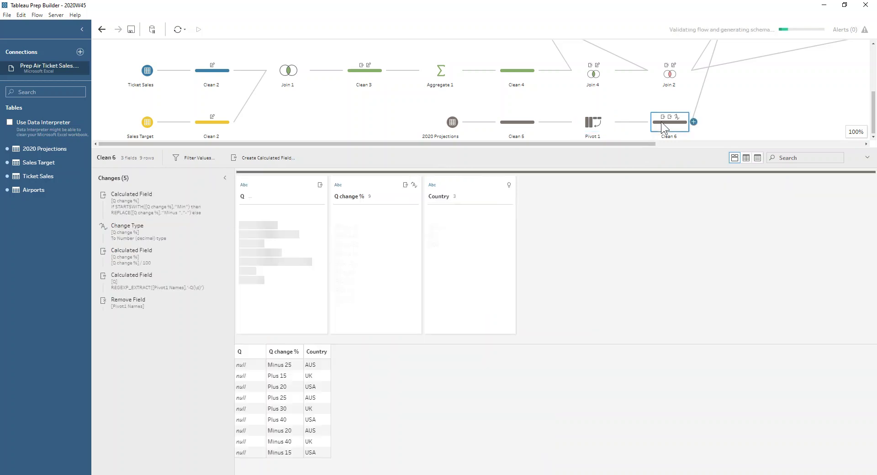
{"action": "left_click", "coordinate": [214, 196]}
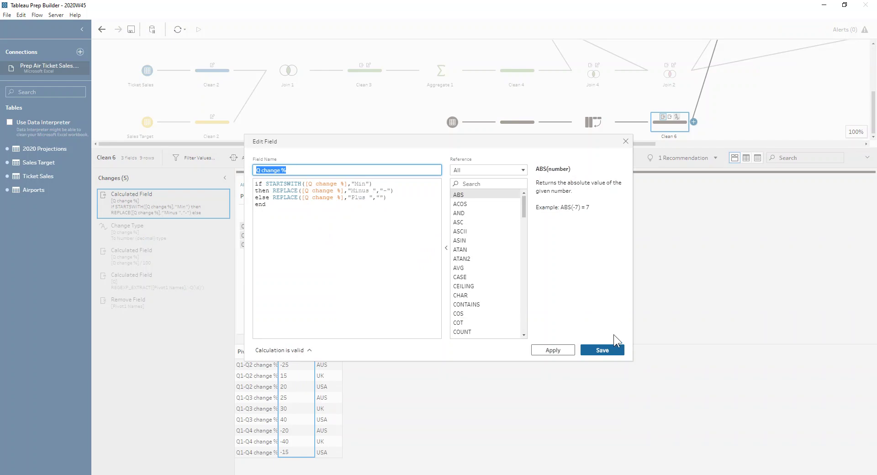
{"action": "left_click", "coordinate": [613, 351]}
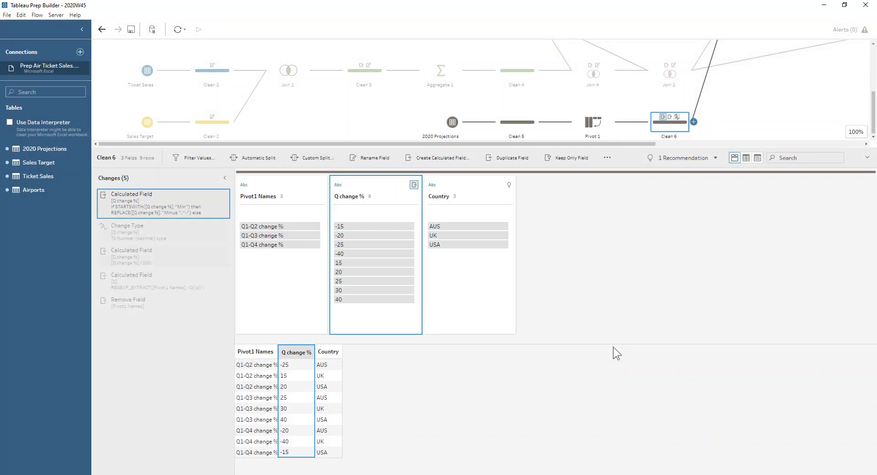
{"action": "left_click", "coordinate": [139, 233]}
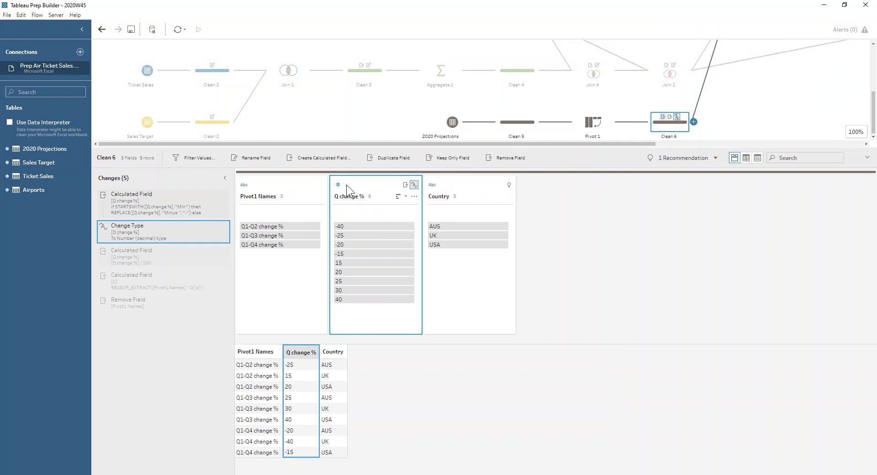
{"action": "left_click", "coordinate": [176, 250]}
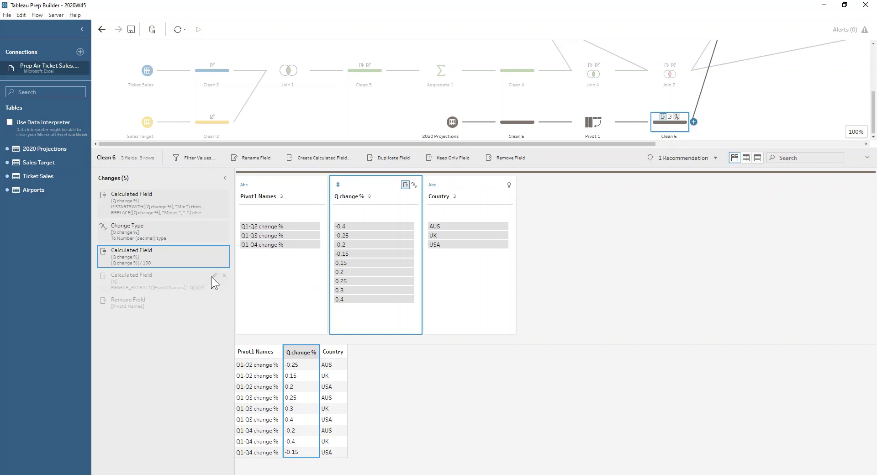
- Try an Automatic Split on Pivot1 Names, then delete that split change from Clean 6
{"action": "left_click", "coordinate": [320, 196]}
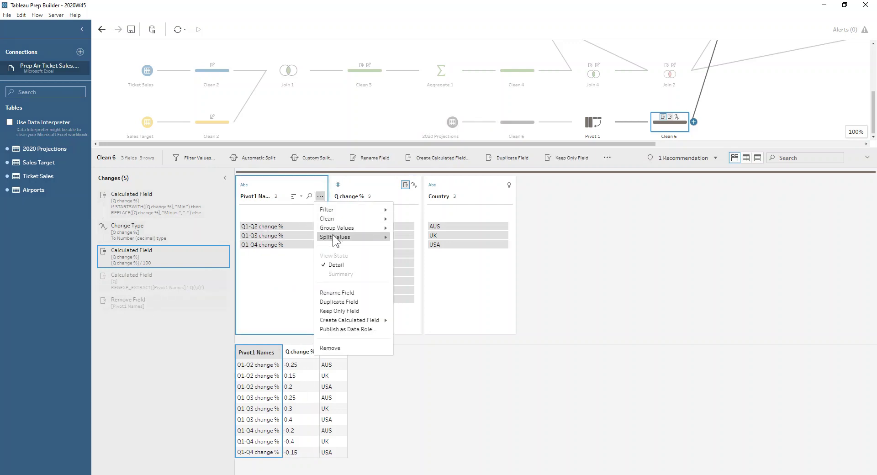
{"action": "left_click", "coordinate": [396, 237]}
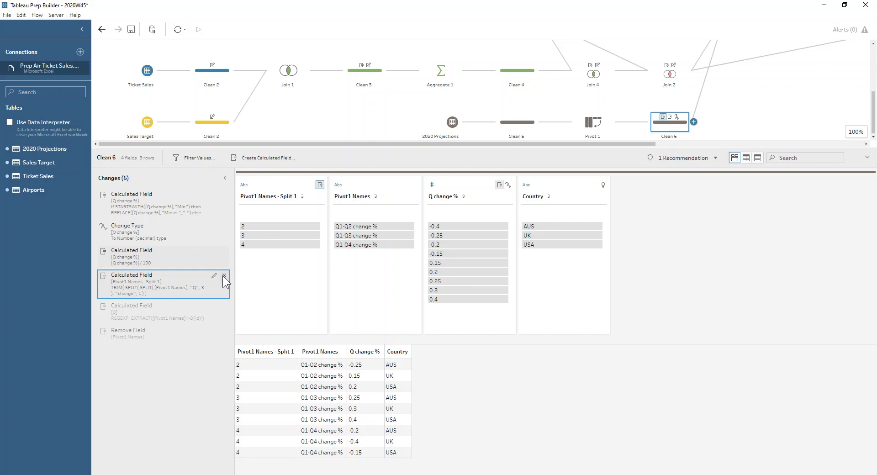
{"action": "left_click", "coordinate": [224, 276]}
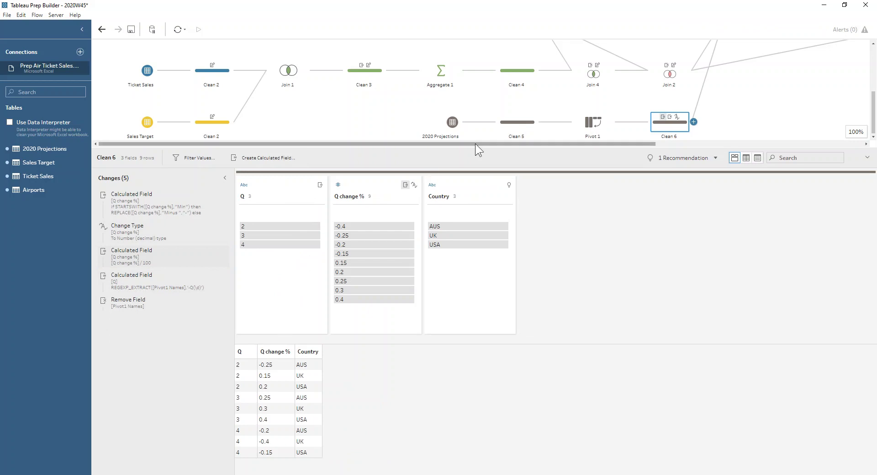
{"action": "left_click_drag", "start_coordinate": [475, 144], "coordinate": [598, 143]}
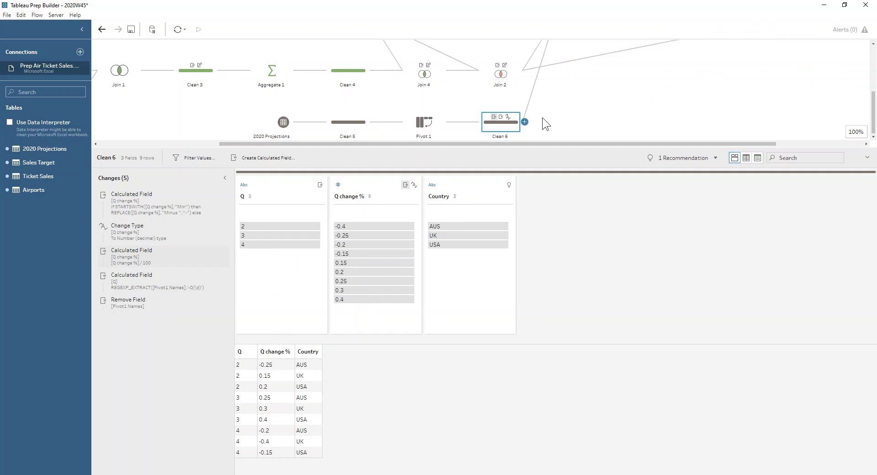
{"action": "scroll", "coordinate": [542, 117], "scroll_direction": "up", "scroll_amount": 1}
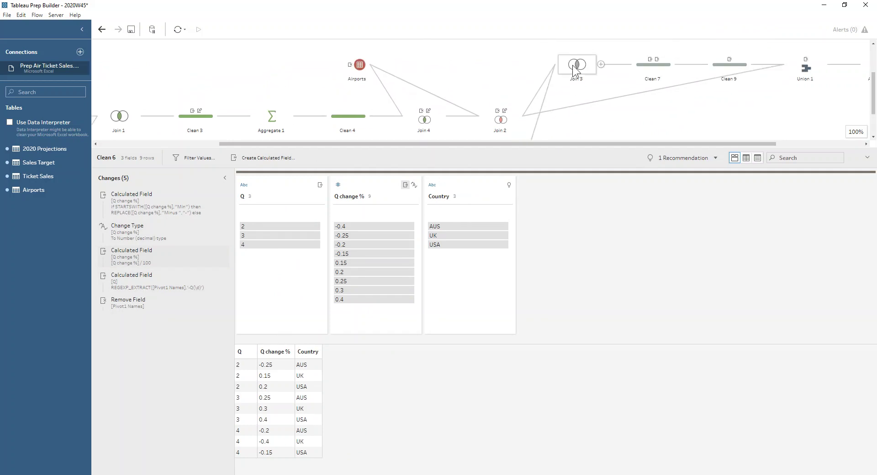
- Inspect Clean 4, Join 4 and Join 2, then Join 3 matching Destination Country to Country (18 rows)
{"action": "left_click", "coordinate": [356, 117]}
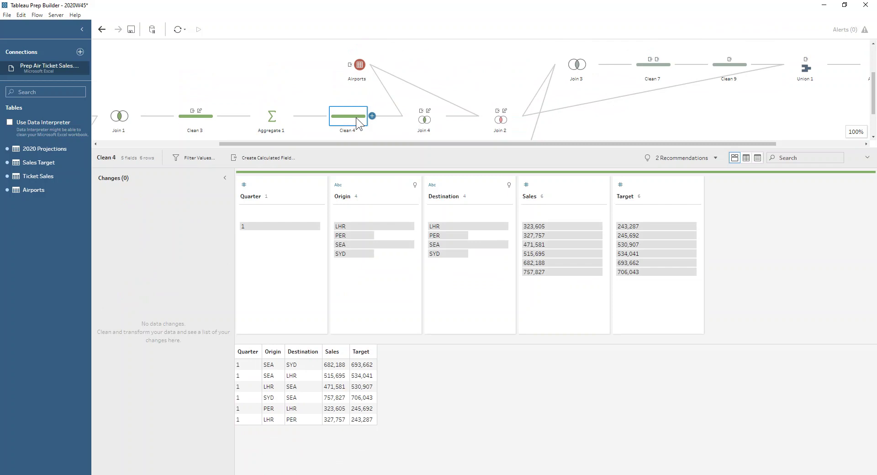
{"action": "left_click", "coordinate": [424, 122]}
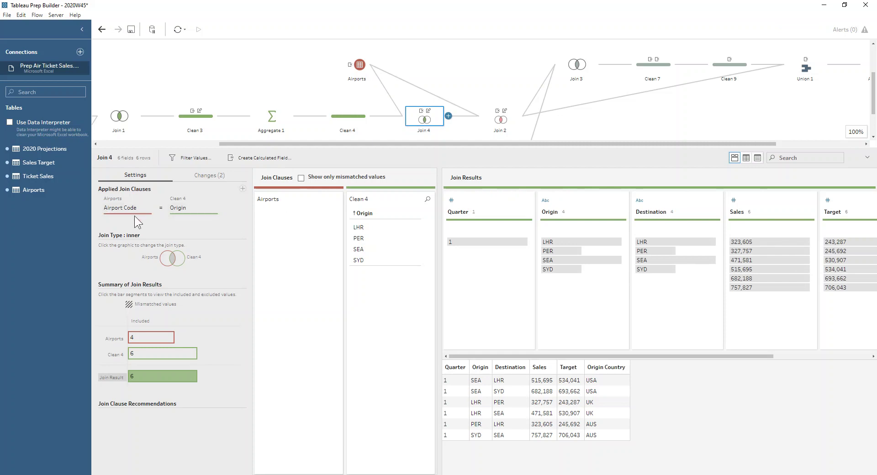
{"action": "left_click", "coordinate": [506, 120]}
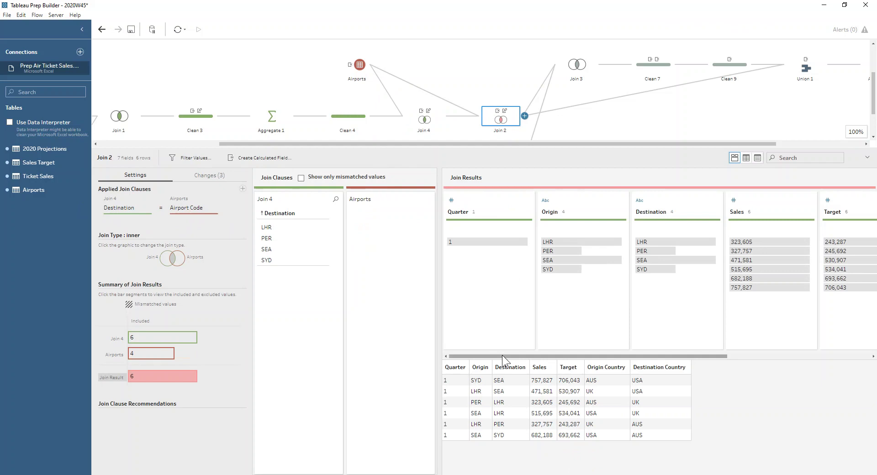
{"action": "left_click_drag", "start_coordinate": [503, 357], "coordinate": [772, 353]}
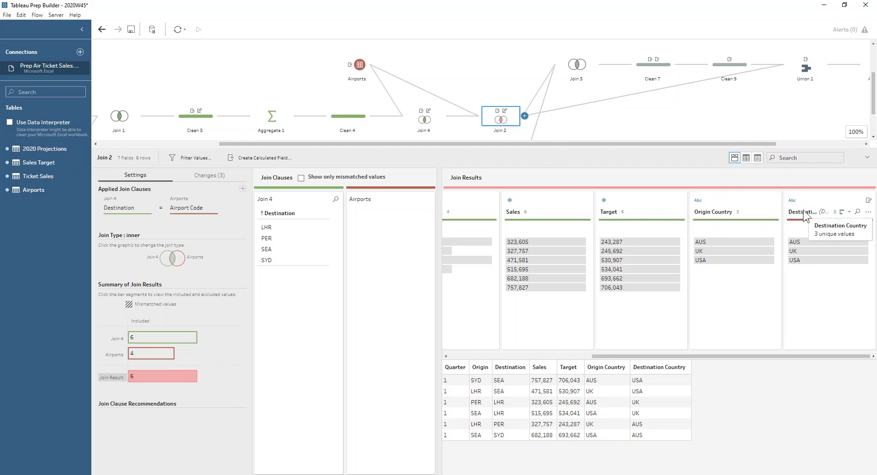
{"action": "left_click", "coordinate": [576, 74]}
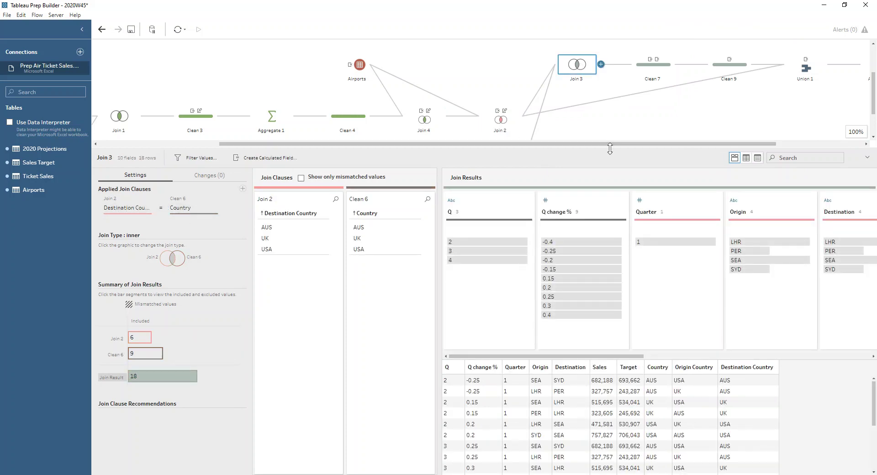
{"action": "left_click_drag", "start_coordinate": [608, 146], "coordinate": [607, 226]}
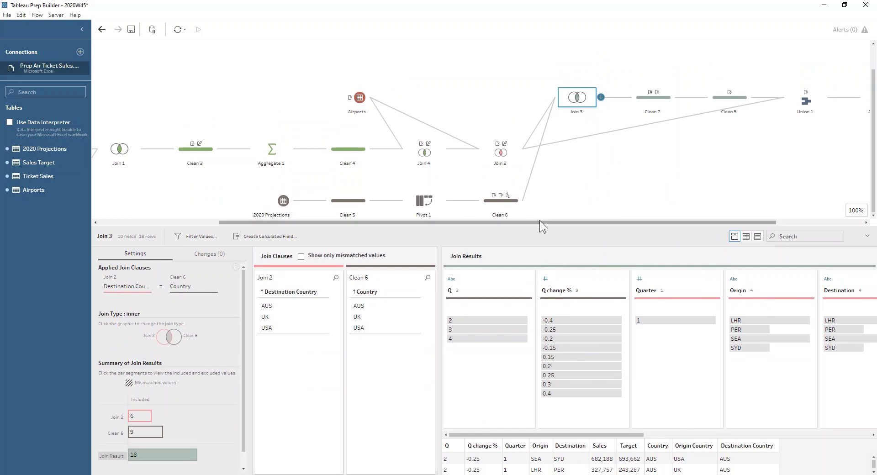
- Review Clean 7's Projected Sales and Projected Target formulas unchanged, then show Clean 9's 7 remaining fields
{"action": "left_click_drag", "start_coordinate": [539, 223], "coordinate": [680, 224]}
{"action": "left_click", "coordinate": [535, 105]}
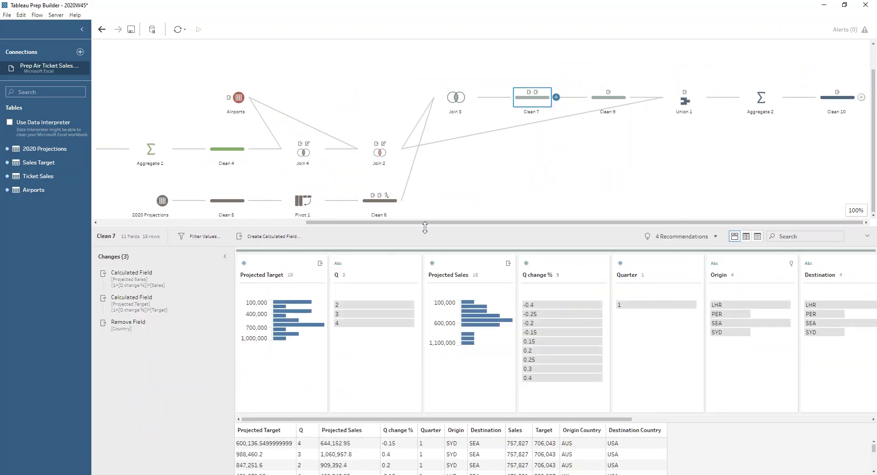
{"action": "left_click_drag", "start_coordinate": [416, 227], "coordinate": [415, 177]}
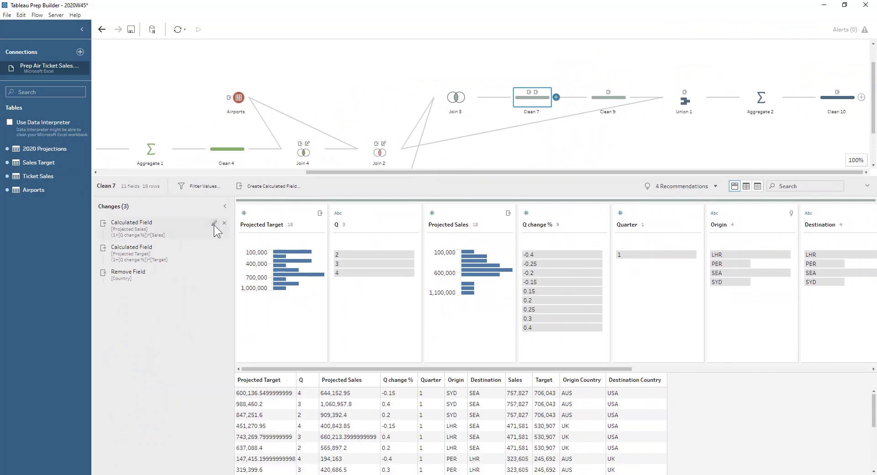
{"action": "left_click", "coordinate": [214, 224]}
{"action": "left_click_drag", "start_coordinate": [260, 171], "coordinate": [311, 174]}
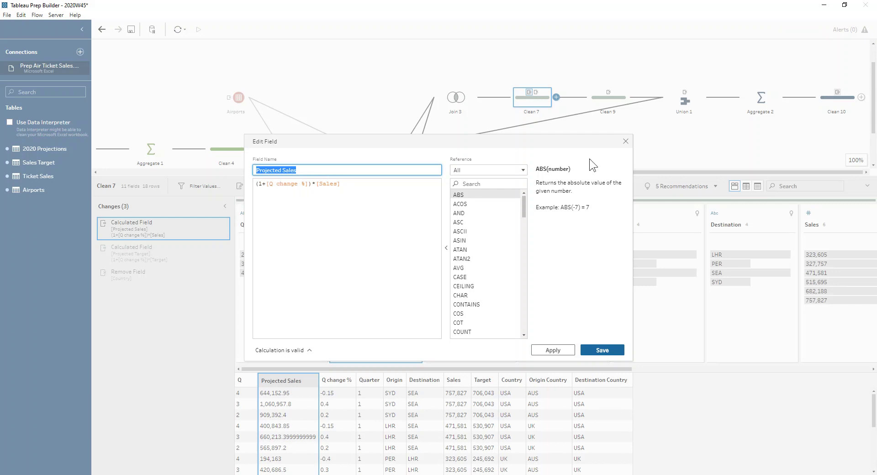
{"action": "left_click", "coordinate": [626, 141]}
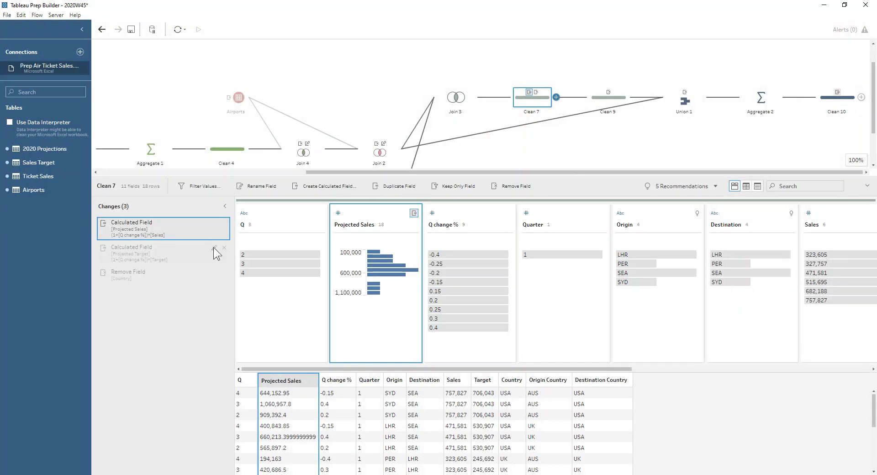
{"action": "left_click", "coordinate": [215, 248]}
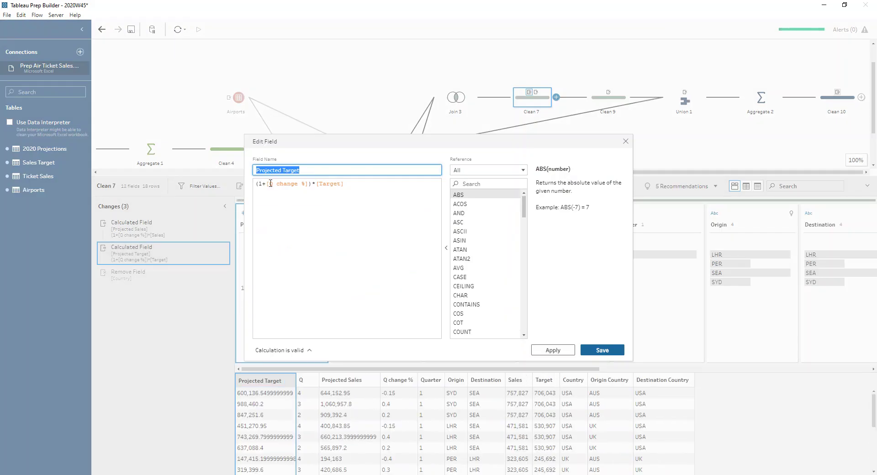
{"action": "left_click", "coordinate": [625, 140]}
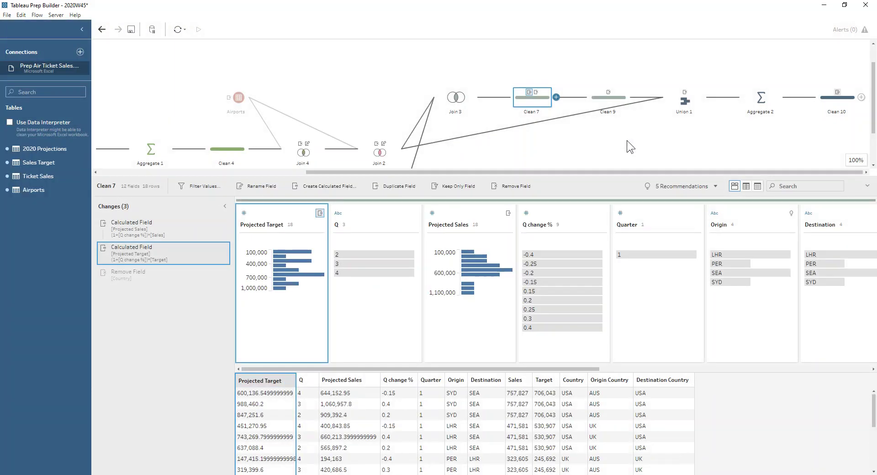
{"action": "left_click", "coordinate": [606, 99]}
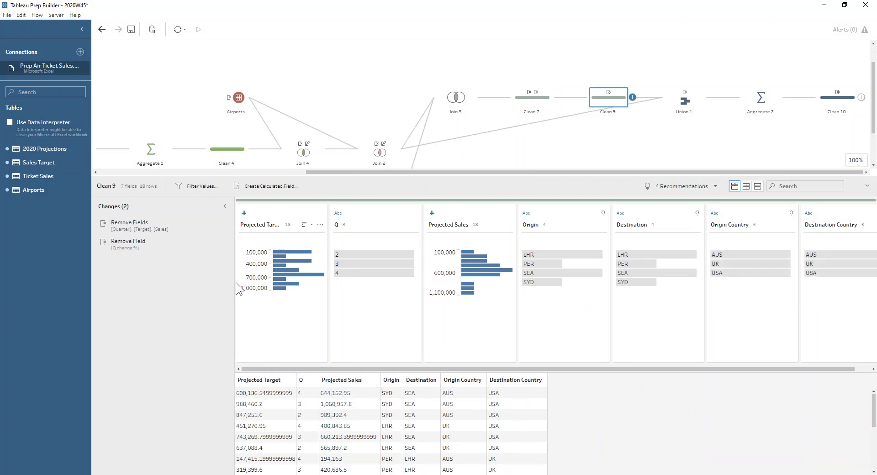
- Scroll Clean 9's profile cards, view Union 1's 24 stacked rows, then Aggregate 2's route totals
{"action": "left_click_drag", "start_coordinate": [582, 369], "coordinate": [672, 370]}
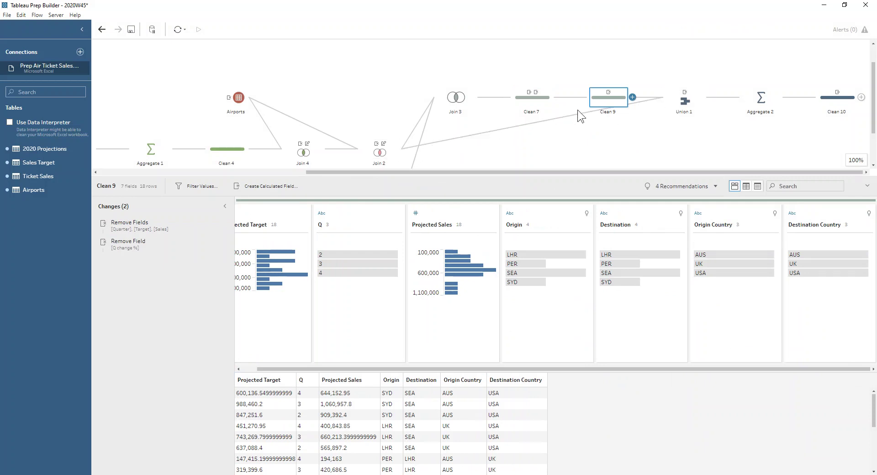
{"action": "left_click", "coordinate": [675, 98]}
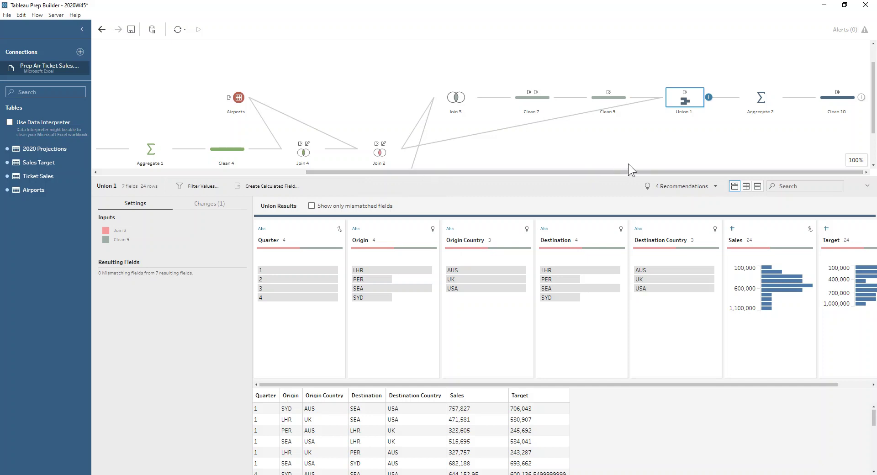
{"action": "left_click", "coordinate": [760, 98]}
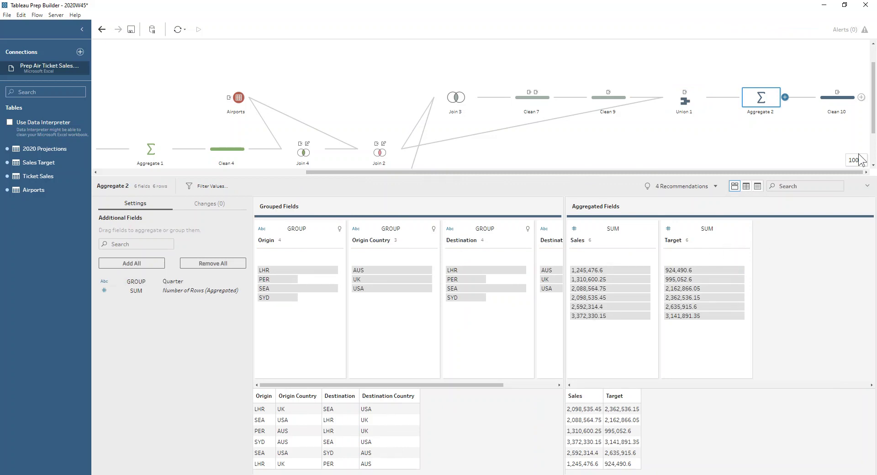
- Show Clean 10 and review the Variance formula round([Sales]-[Target],2) without changing it
{"action": "left_click", "coordinate": [833, 108]}
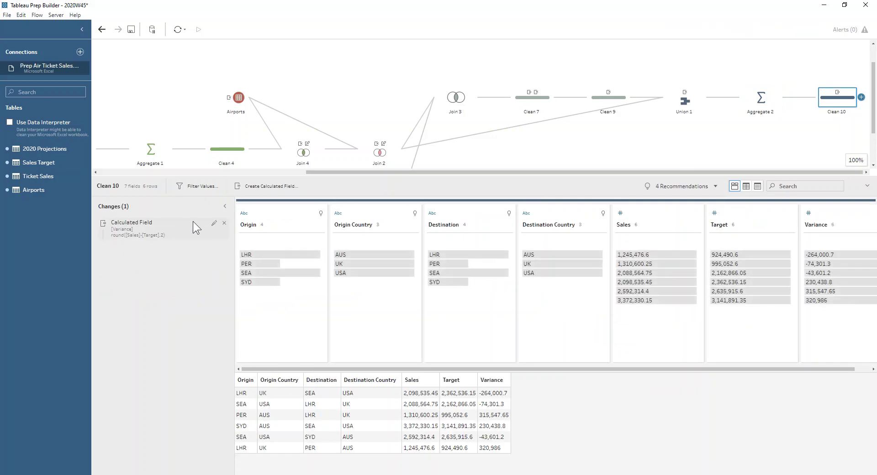
{"action": "left_click", "coordinate": [213, 223]}
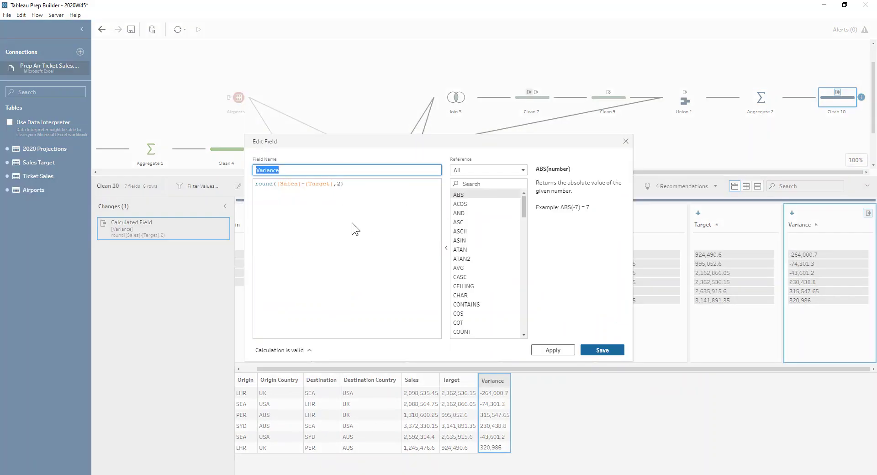
{"action": "left_click", "coordinate": [625, 142]}
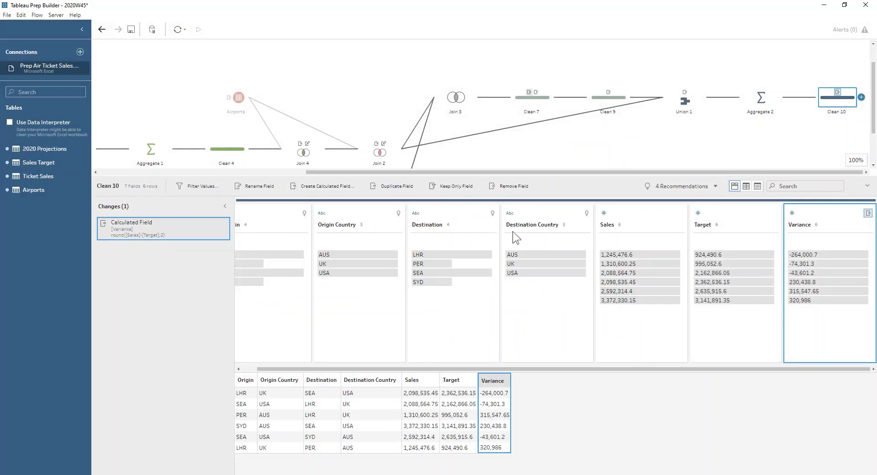